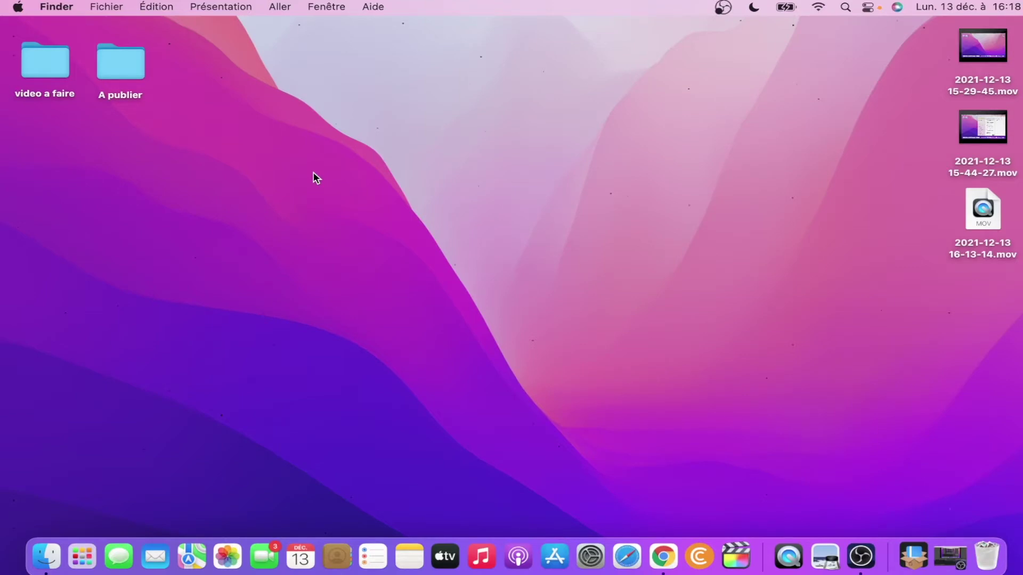
Step: Switch to Chrome, open the Cdiscount basket with the Christmas tree, and check the Illicado gift card list
key("ctrl+Right")
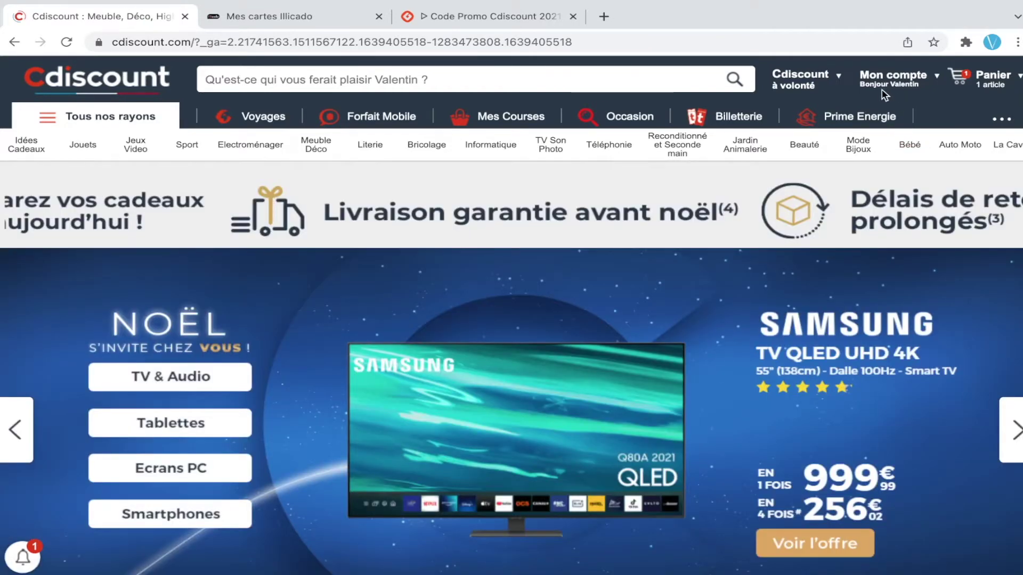
mouse_move(889, 96)
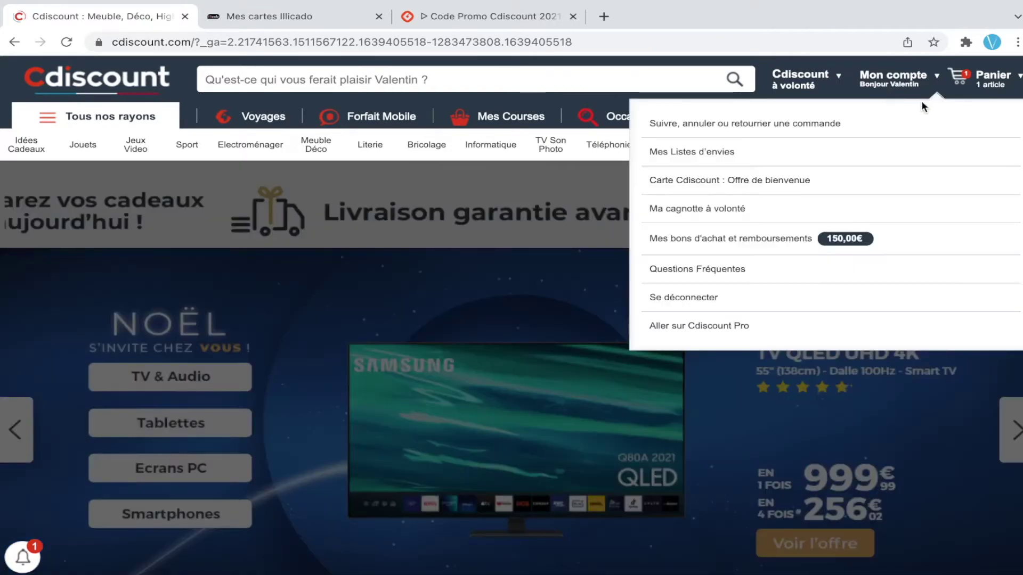
mouse_move(976, 83)
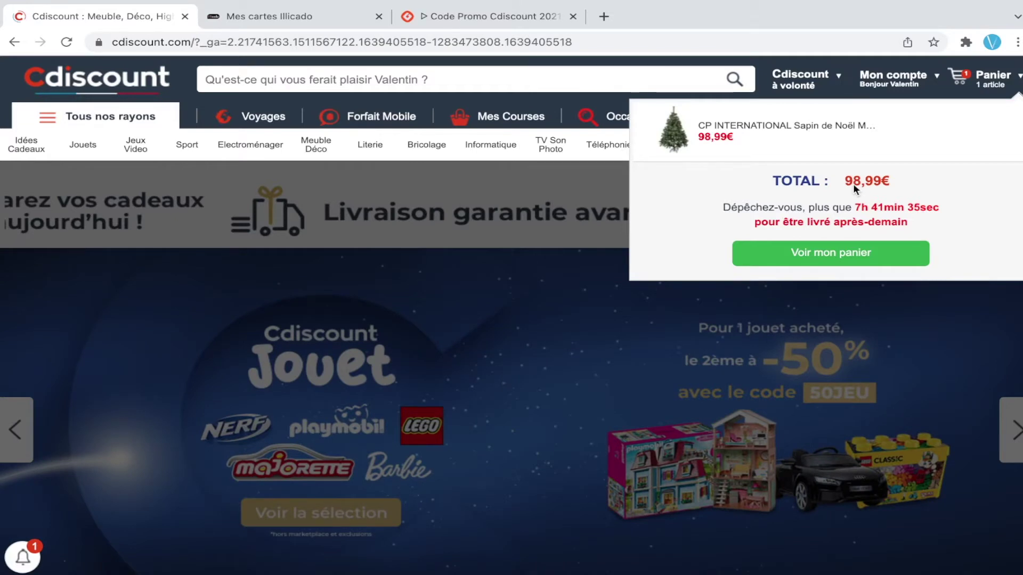
left_click(826, 258)
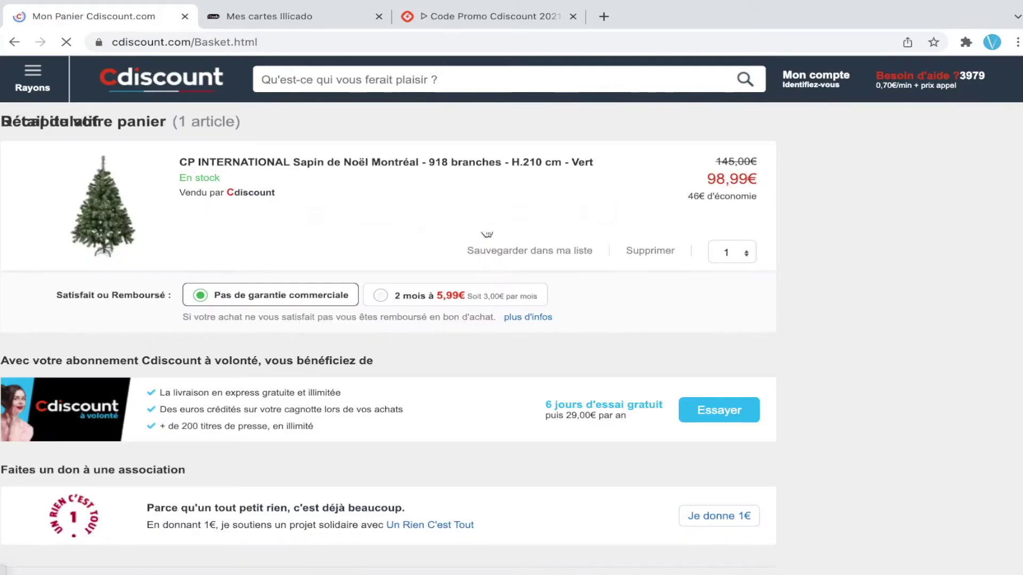
left_click(285, 19)
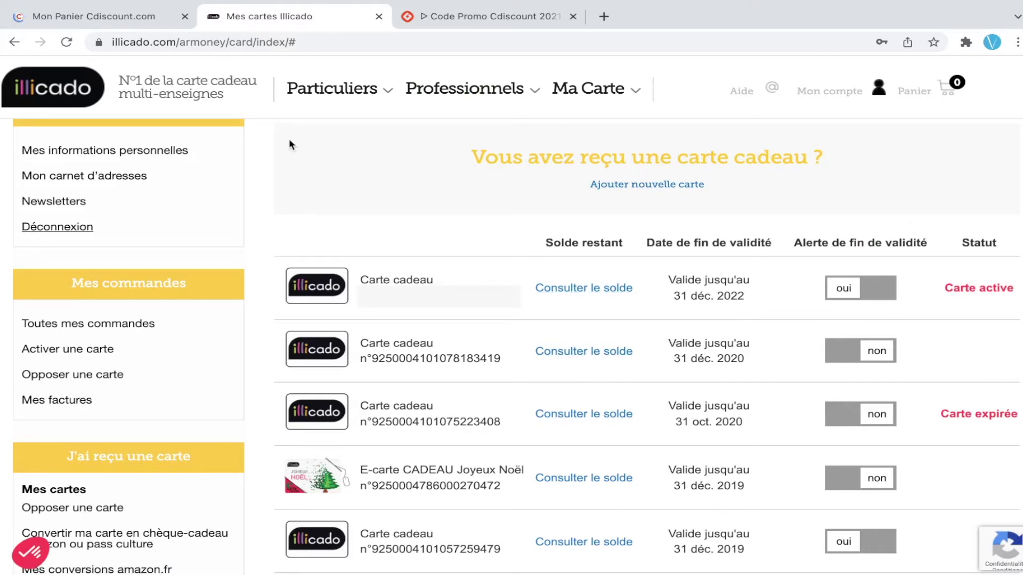
left_click(133, 19)
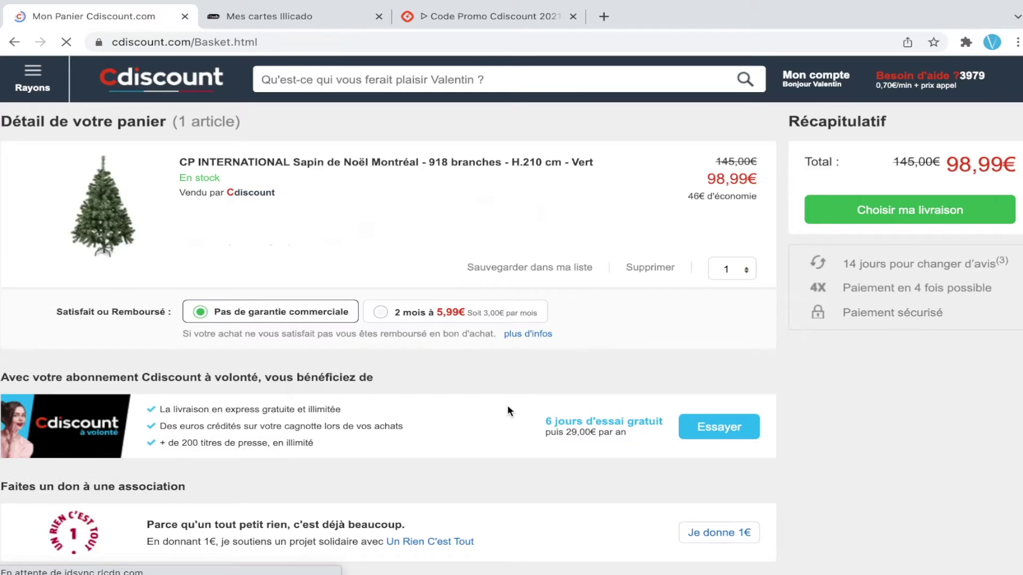
Step: Proceed from the basket through delivery to the payment stage and open the Illicado gift card payment form
left_click(887, 213)
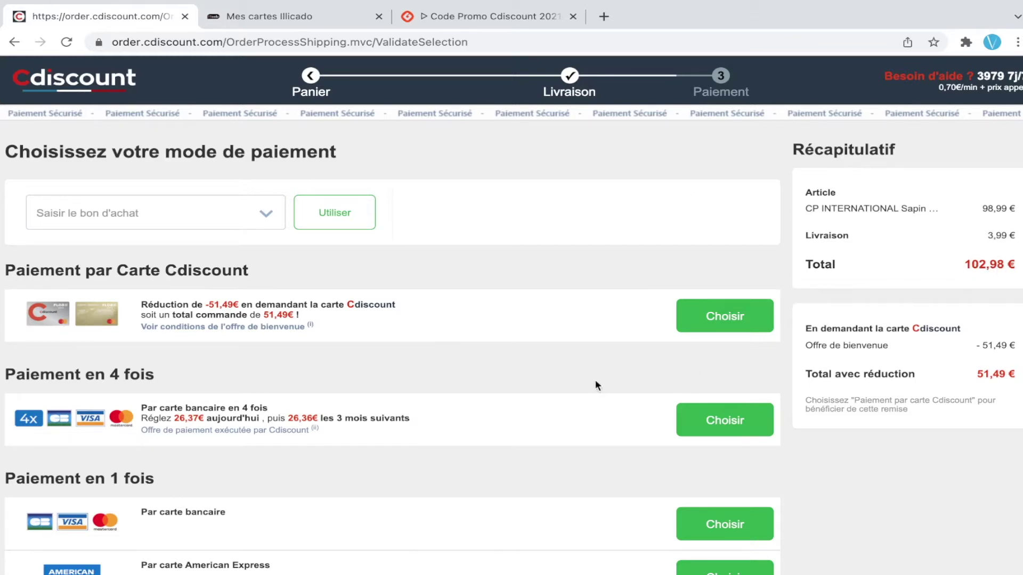
scroll(400, 433, "down", 8)
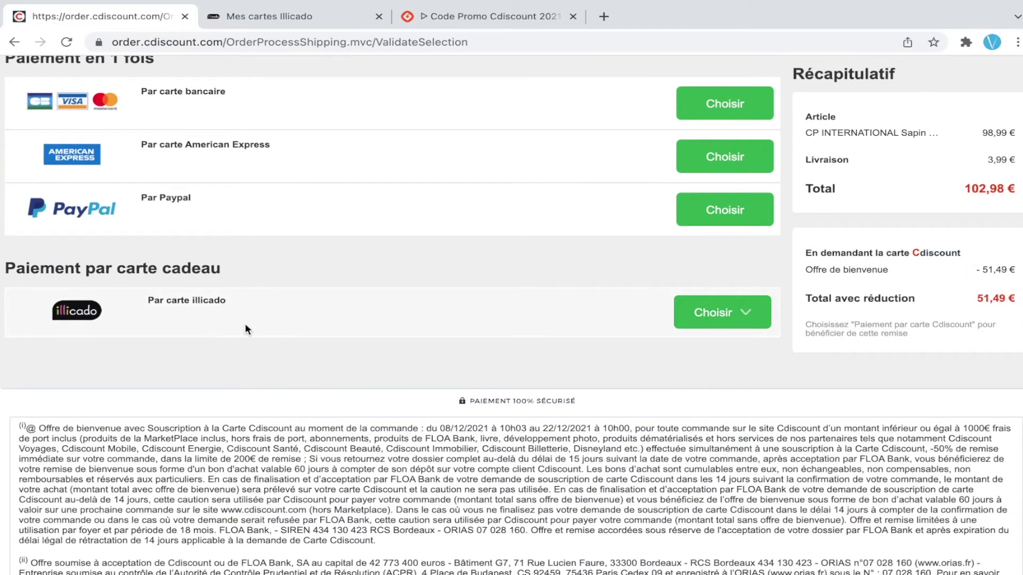
left_click(689, 315)
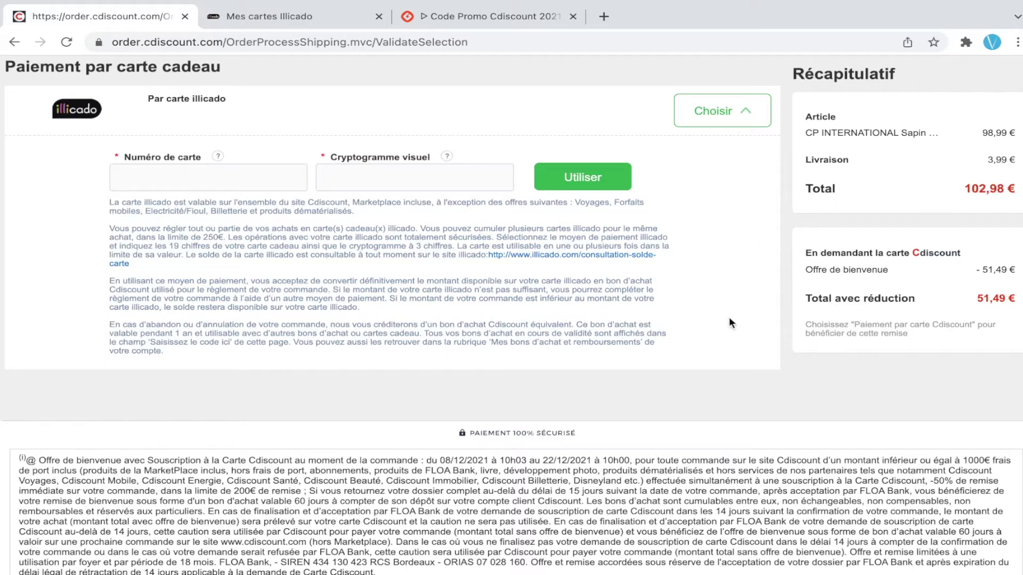
Step: Run the wanteeed extension's automatic promo code test on the order's voucher field
scroll(748, 239, "up", 10)
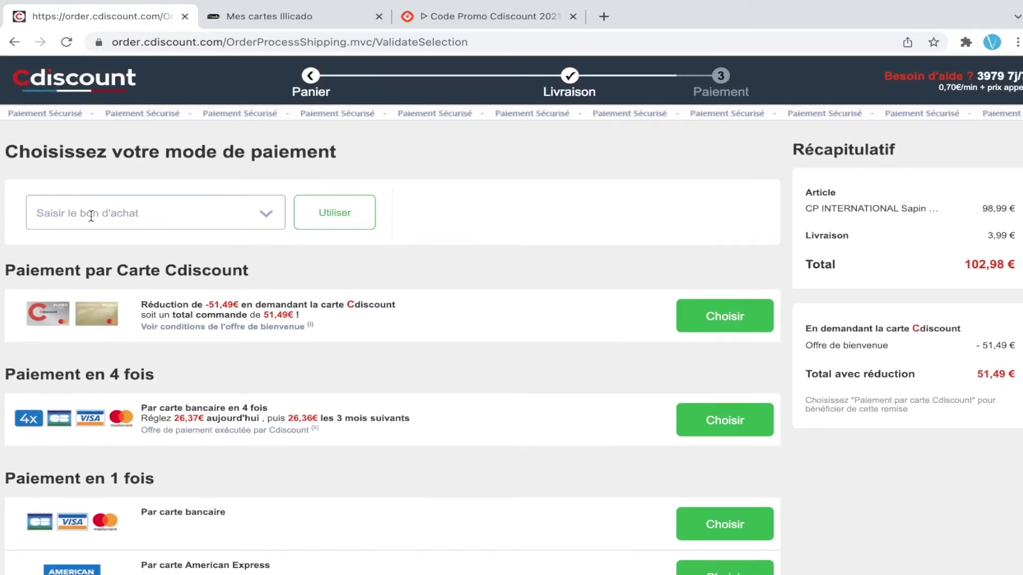
left_click(91, 216)
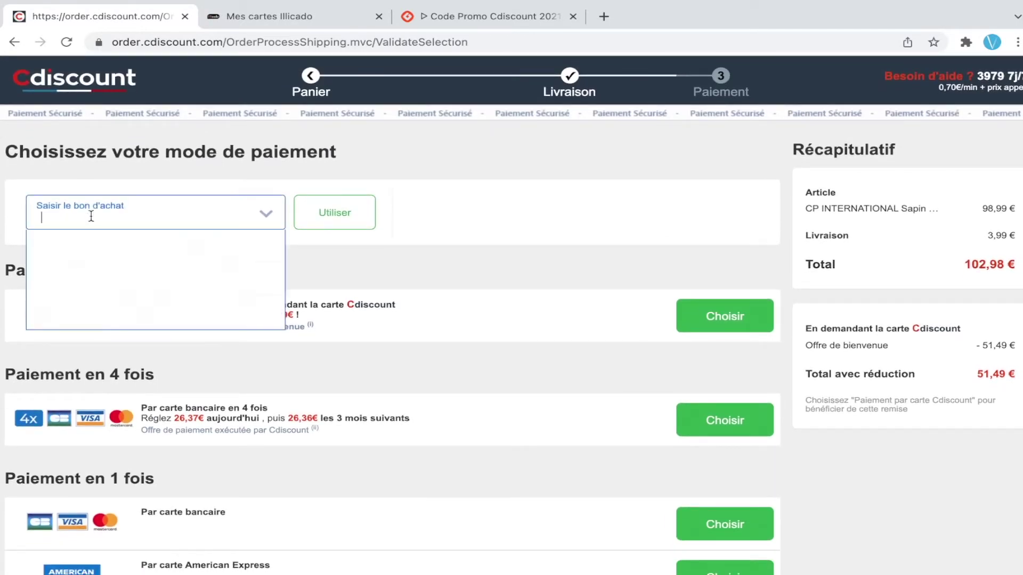
left_click(966, 43)
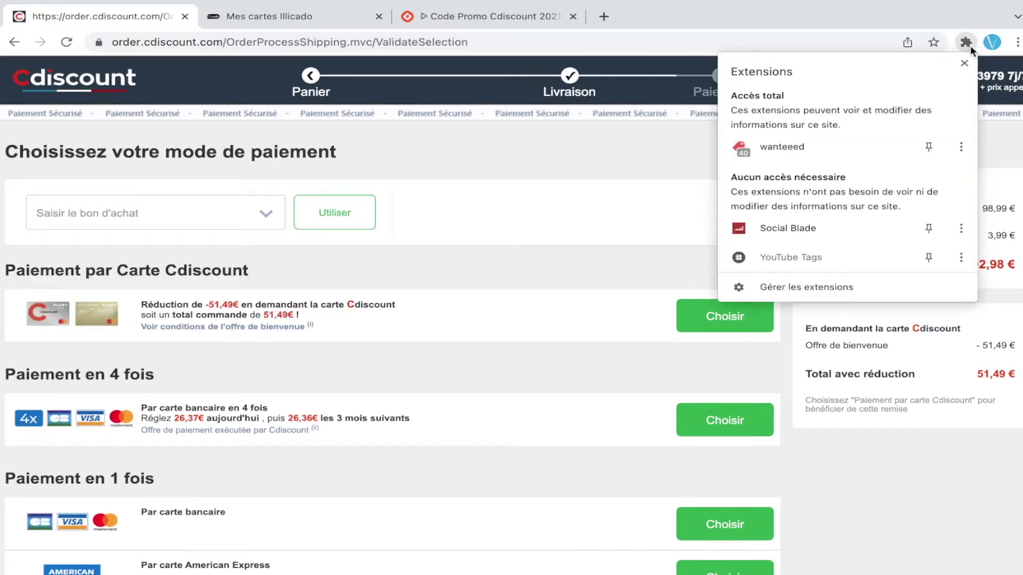
left_click(811, 146)
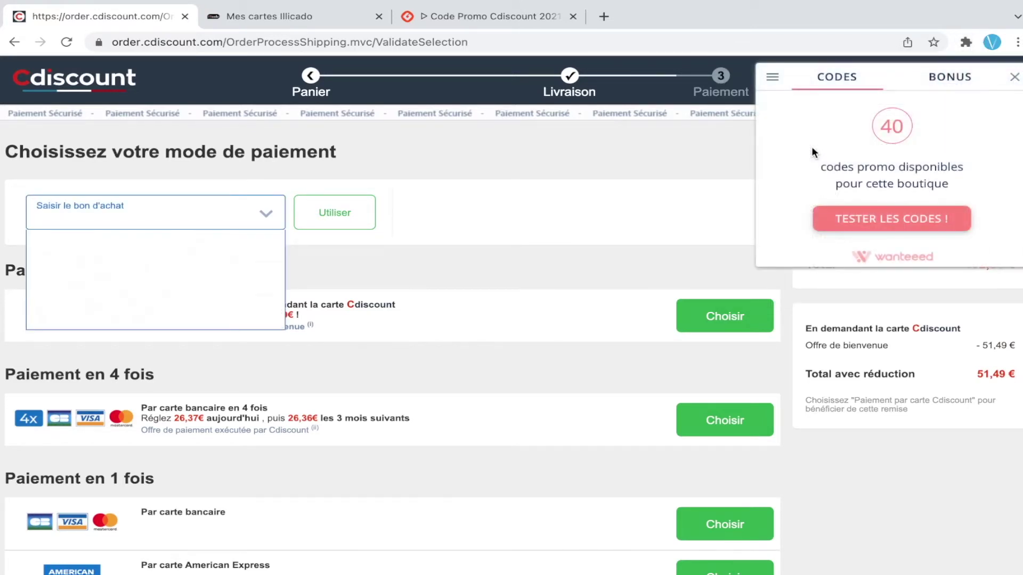
left_click_drag(880, 128, 899, 127)
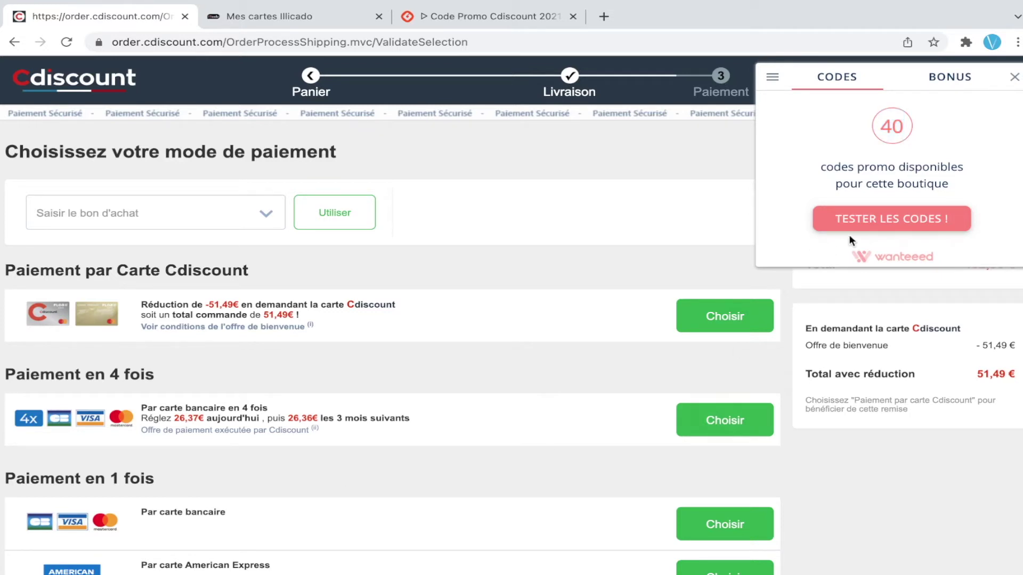
left_click(889, 229)
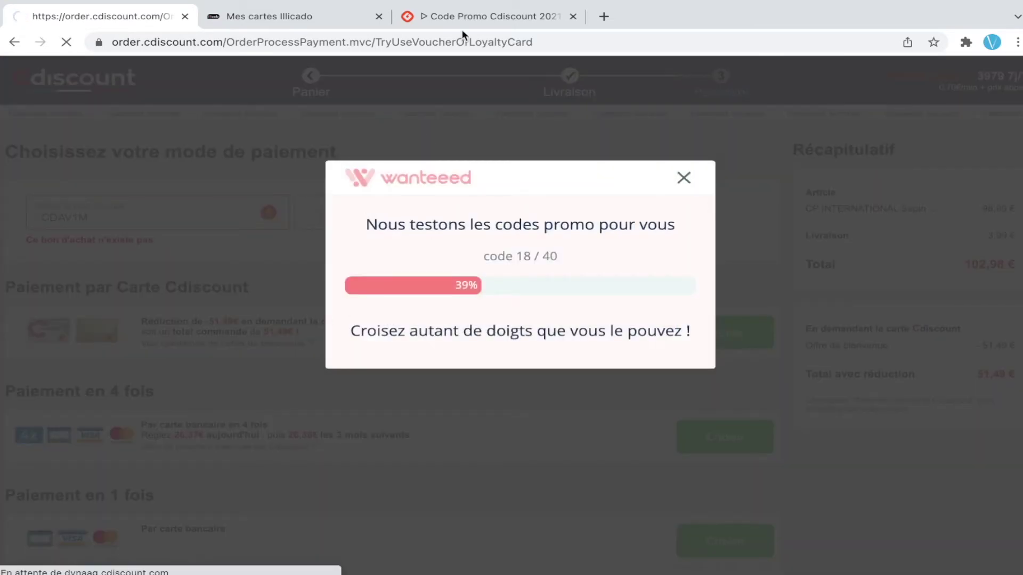
Step: Search iGraal for cdiscount and open the details page of the main Cdiscount merchant
left_click(480, 21)
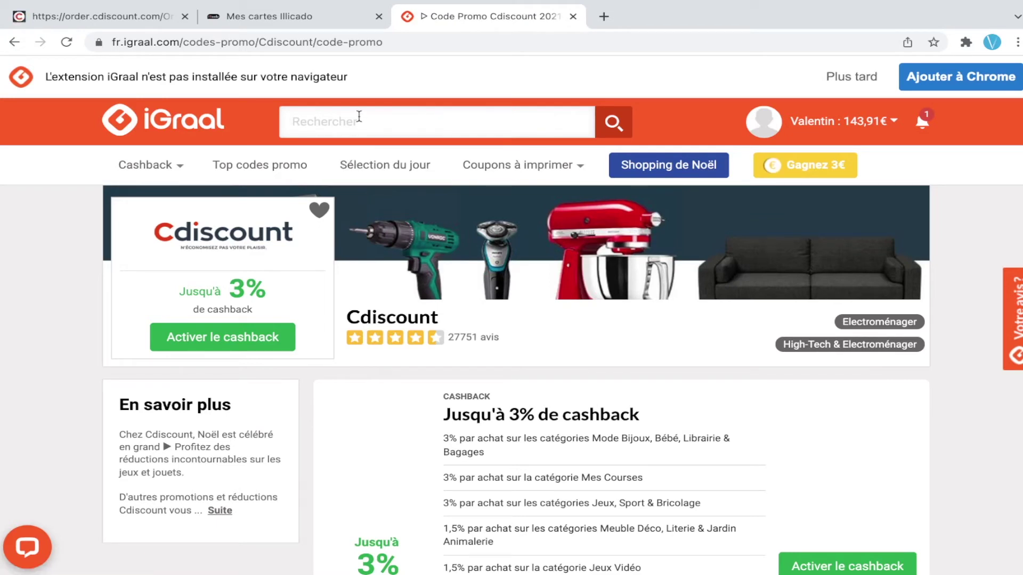
type("cdi")
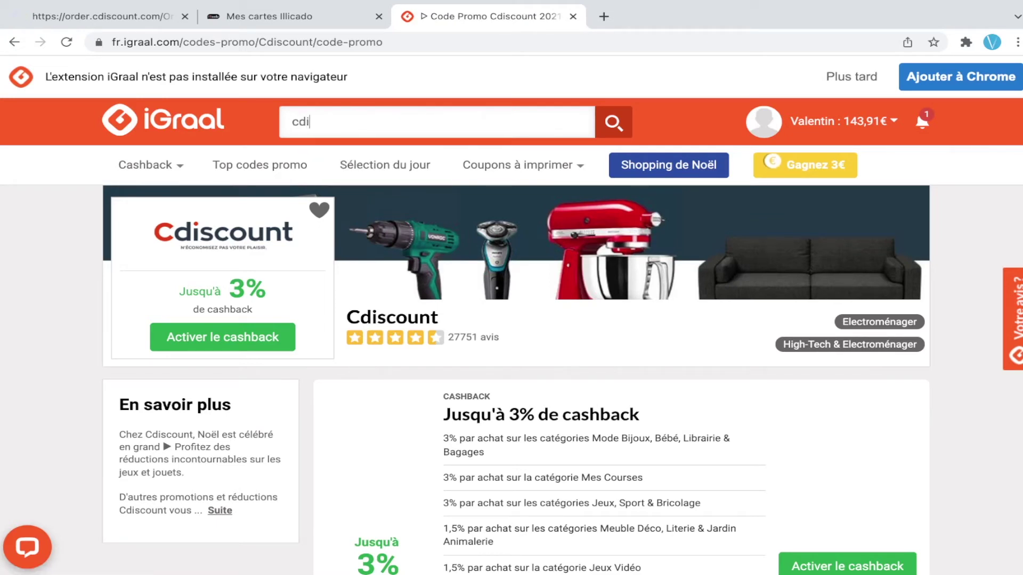
type("scount")
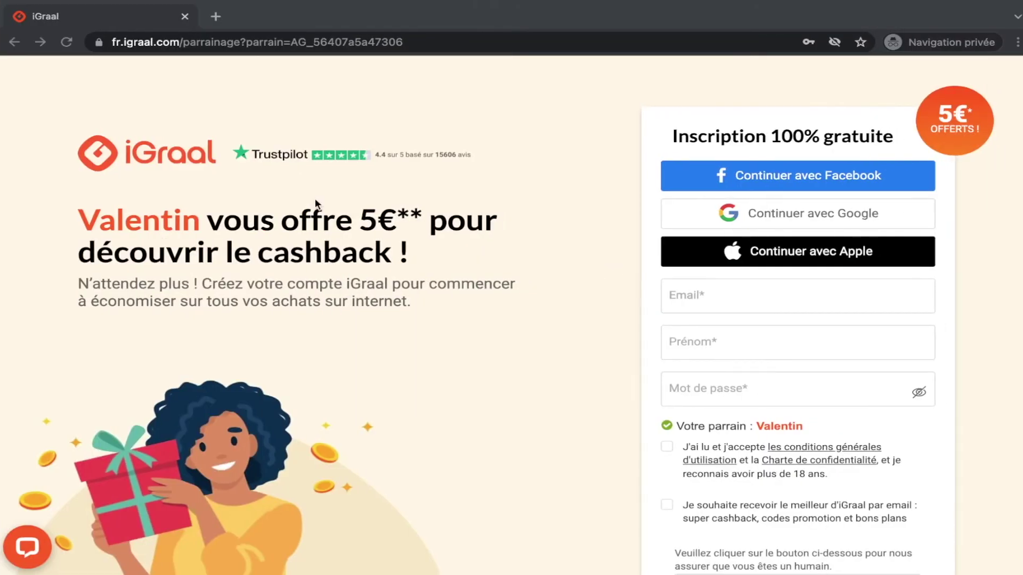
left_click(316, 204)
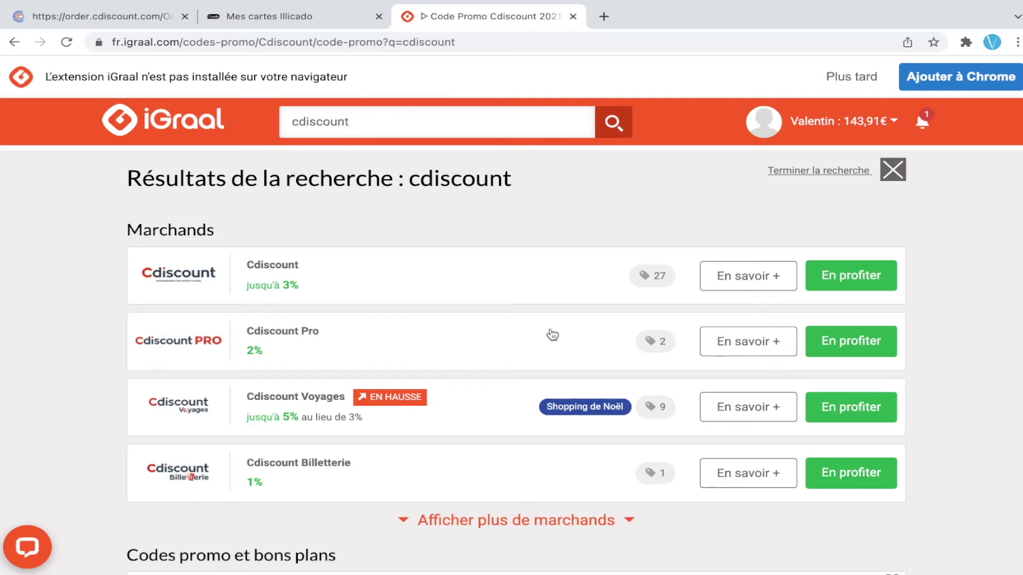
scroll(757, 226, "down", 5)
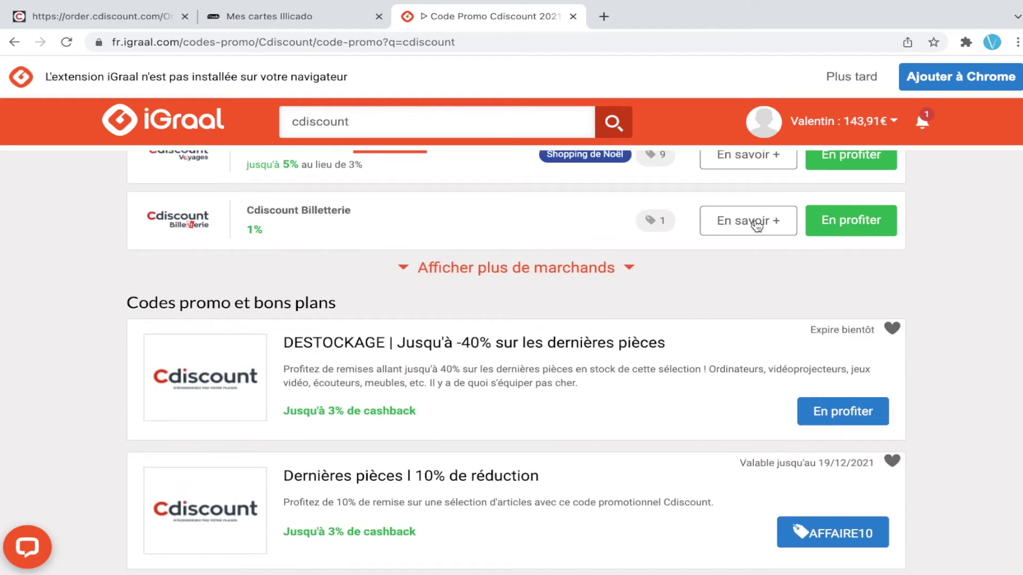
scroll(756, 225, "up", 5)
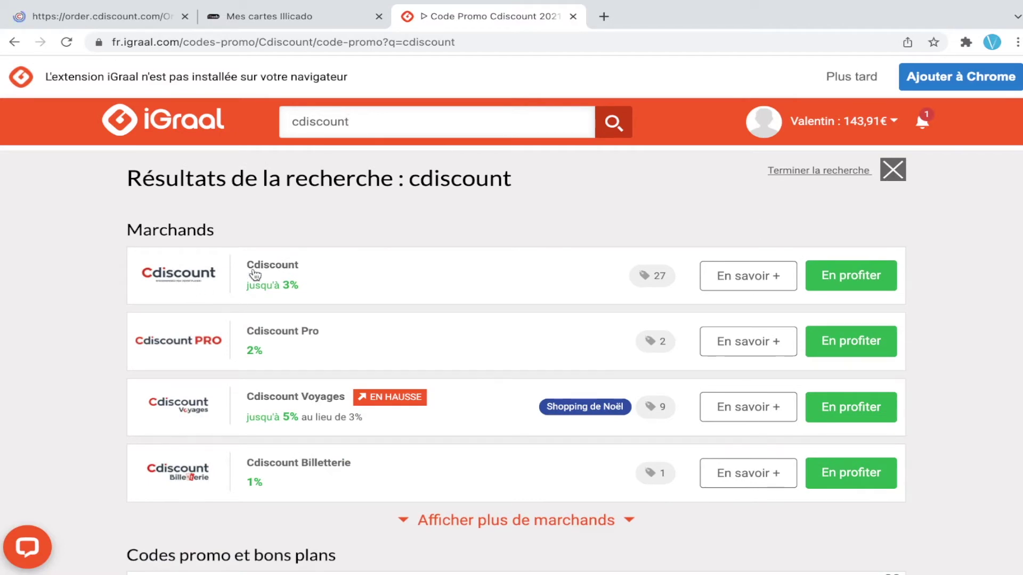
left_click(720, 278)
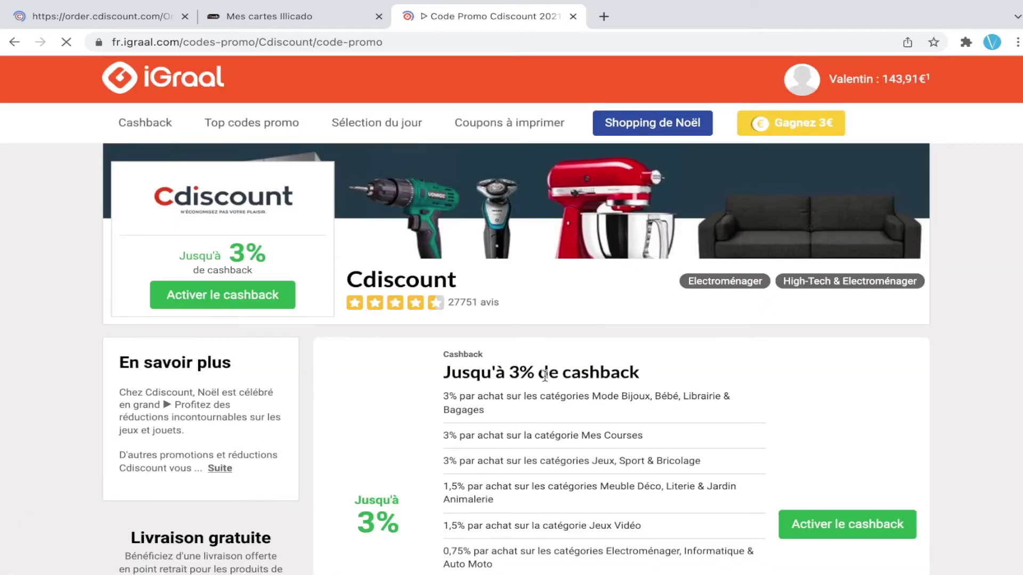
Step: Activate the cashback of up to 3% for Cdiscount on iGraal and continue to the merchant site
scroll(545, 376, "down", 4)
scroll(545, 376, "up", 4)
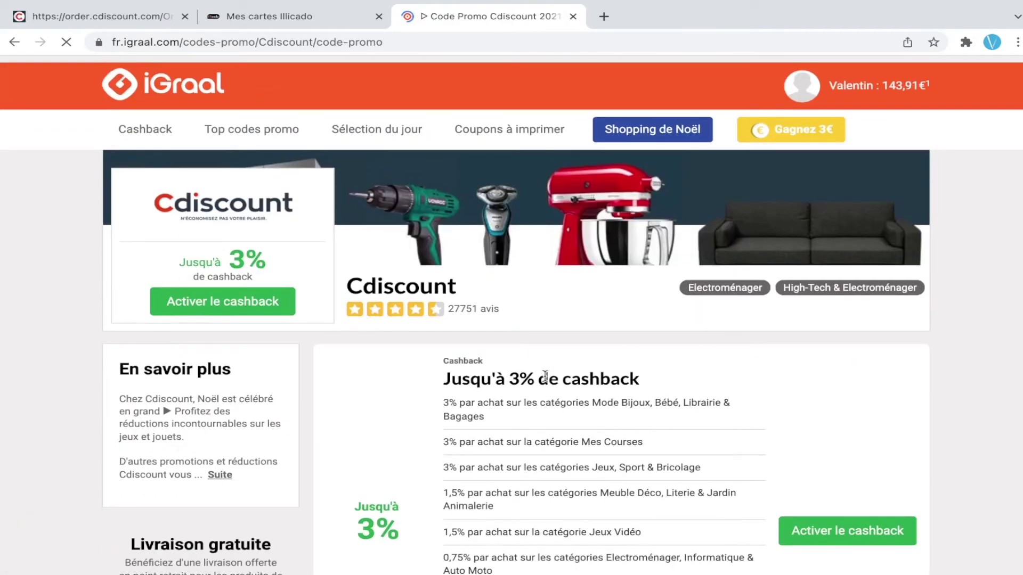
left_click(833, 523)
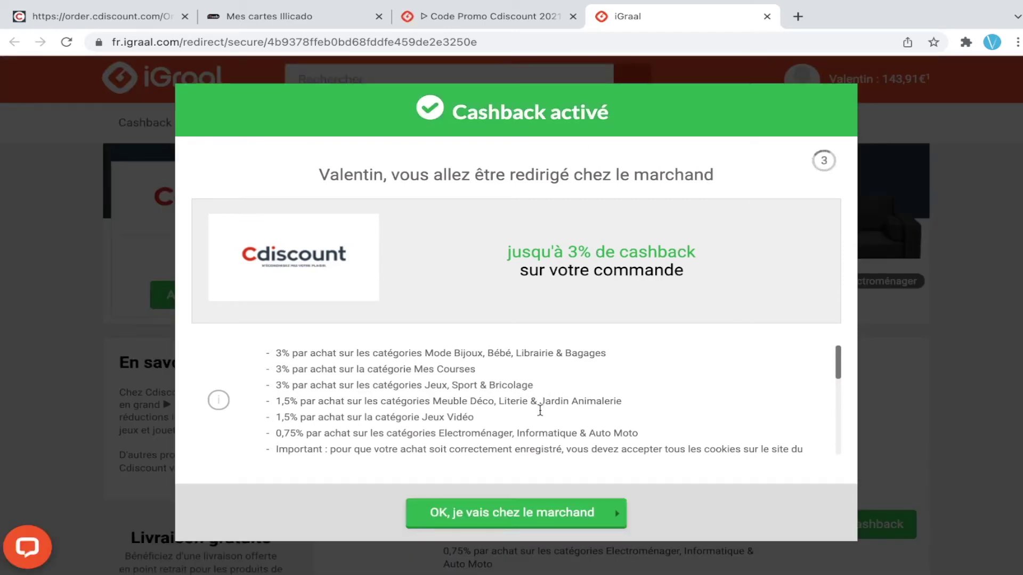
left_click(468, 511)
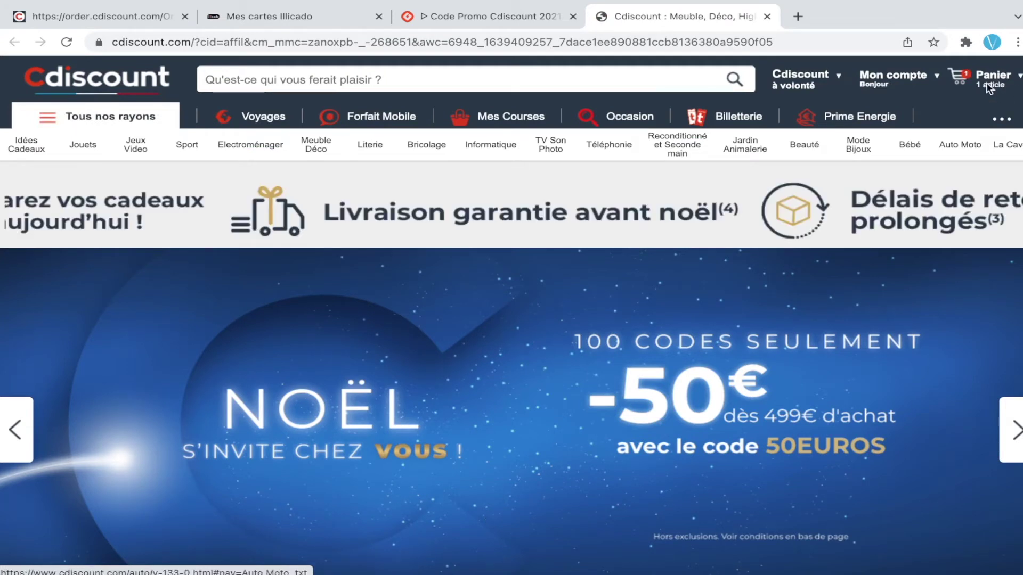
Step: Close the redirected Cdiscount page and the iGraal page, and return to the order's payment page
left_click(767, 18)
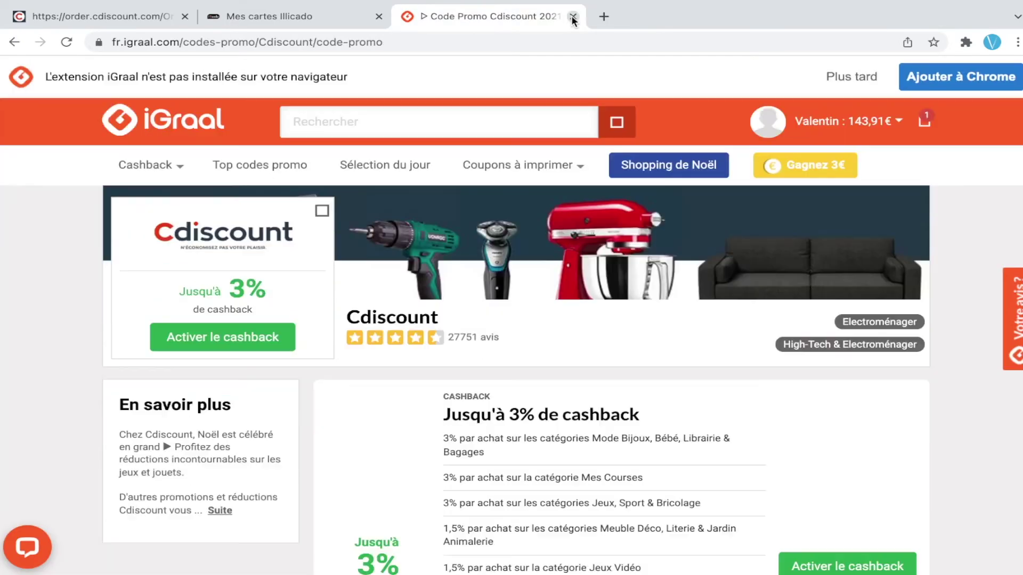
left_click(572, 18)
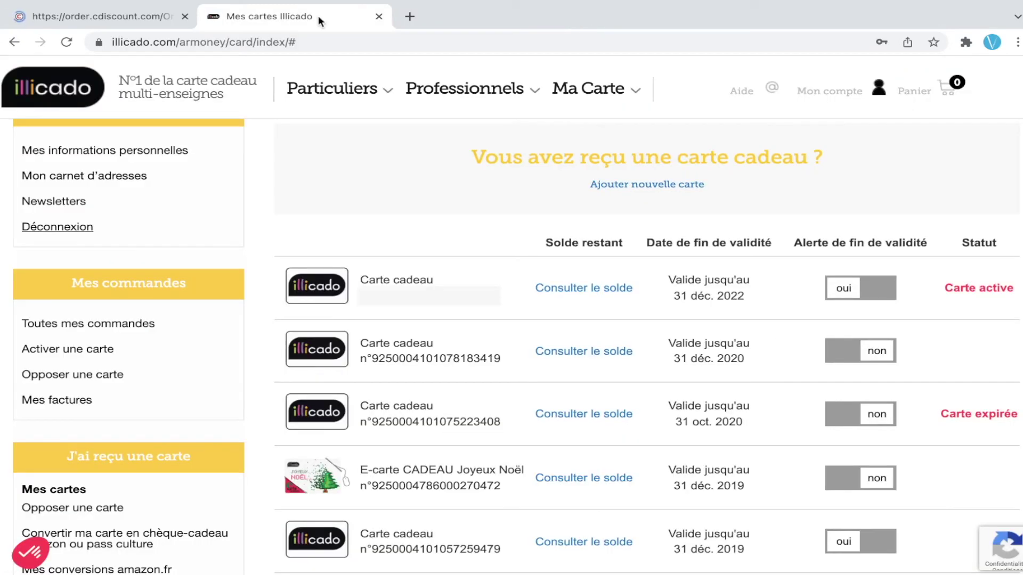
left_click(64, 15)
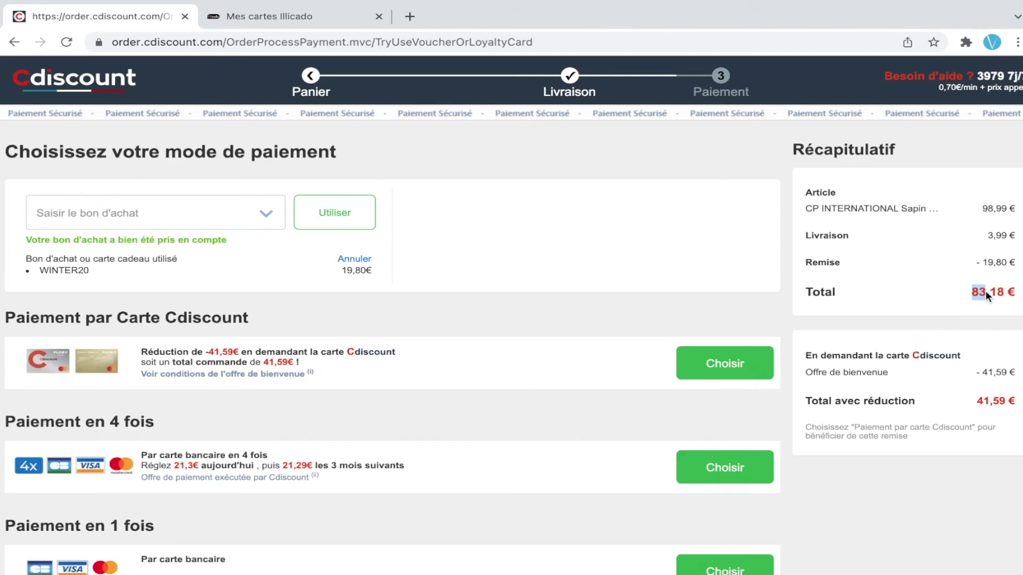
Step: Examine the WINTER20 discount, the article price, the order total and the available payment methods
left_click(342, 273)
left_click_drag(988, 208, 997, 210)
left_click(1008, 298)
scroll(494, 419, "down", 6)
scroll(257, 210, "up", 6)
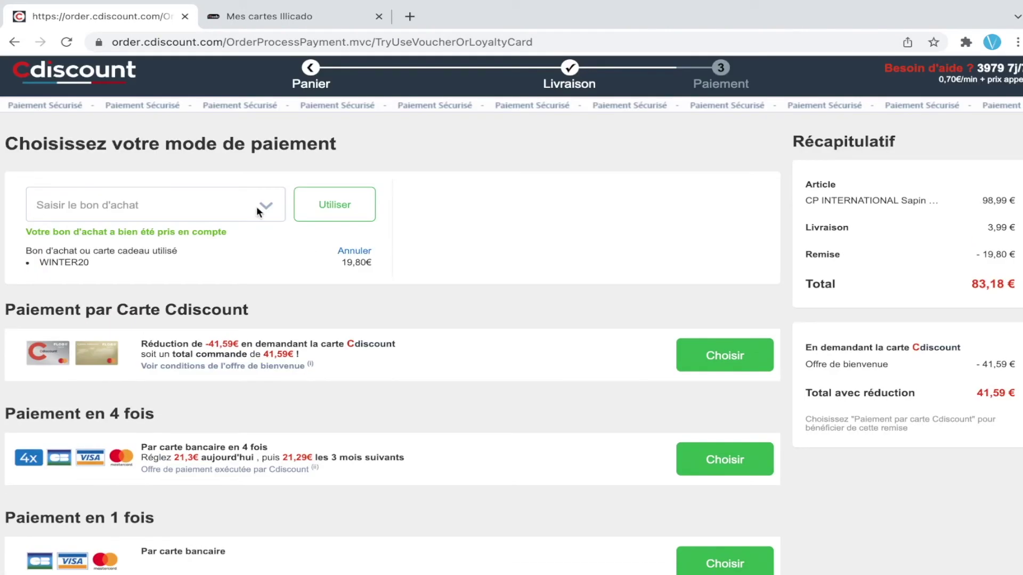
Step: Enter the Illicado gift card number and its visual cryptogram in the gift card payment form and apply the card
scroll(710, 314, "down", 5)
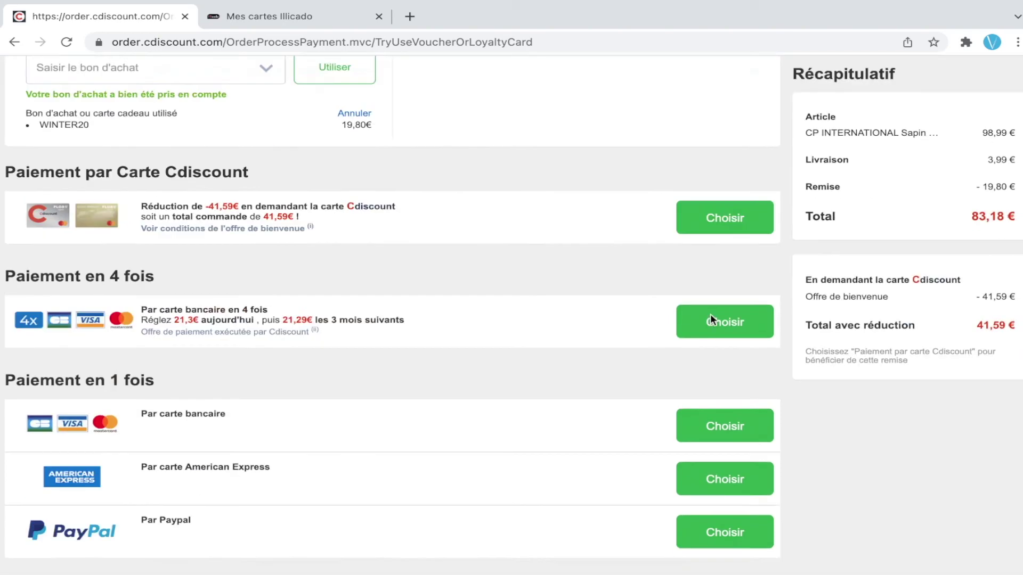
scroll(669, 503, "down", 3)
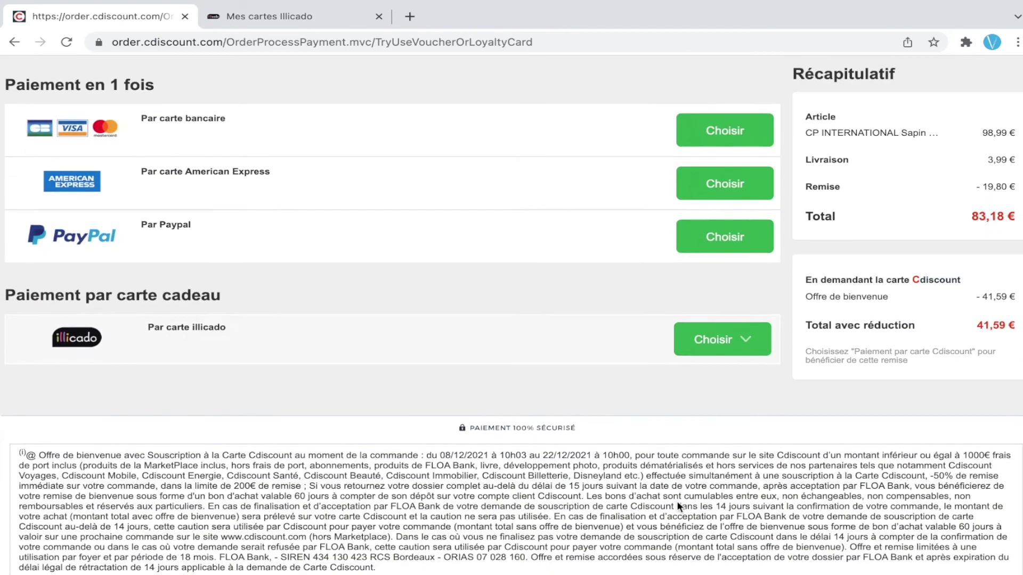
left_click(705, 346)
scroll(705, 350, "down", 3)
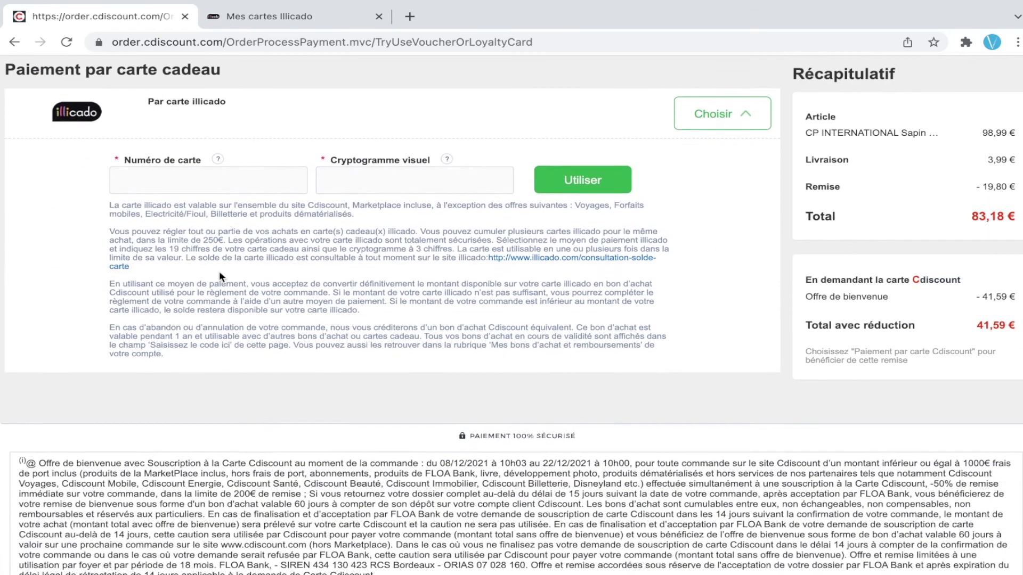
left_click(191, 173)
key("ctrl+v")
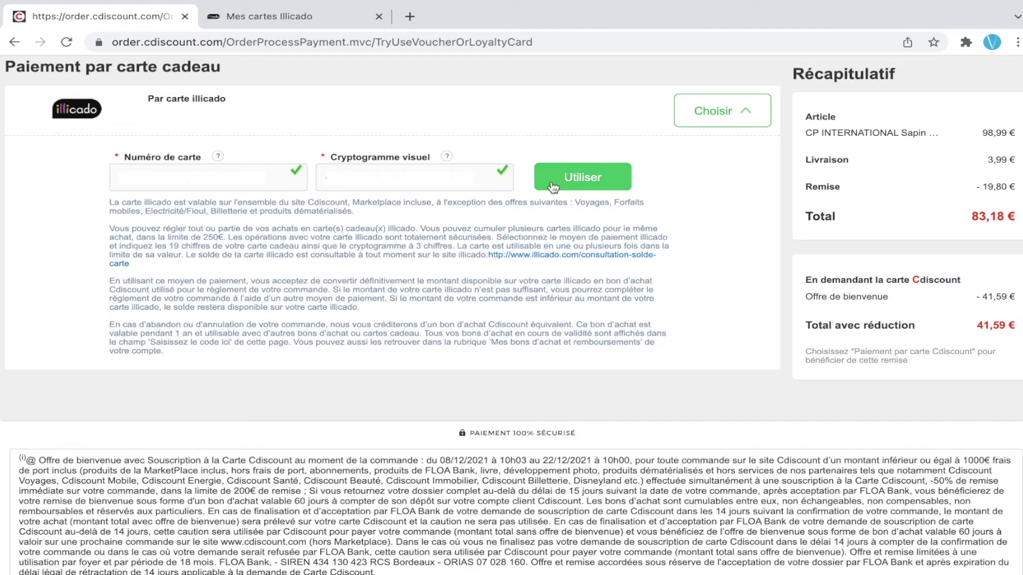
left_click(581, 177)
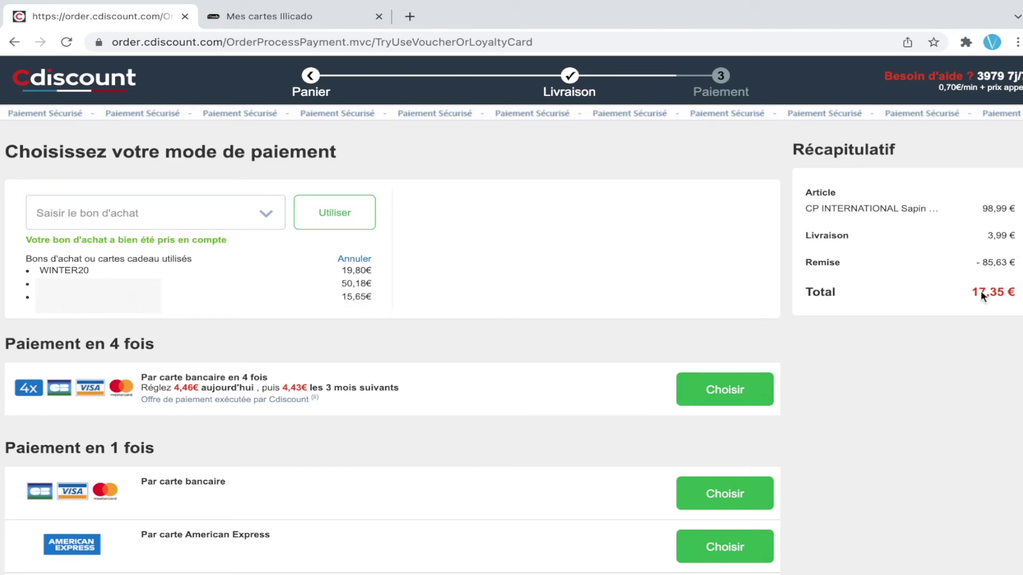
Step: Check the remaining order total after the vouchers and gift card, and go back to the Cdiscount home page
left_click_drag(971, 293, 1009, 299)
left_click(486, 312)
left_click(96, 83)
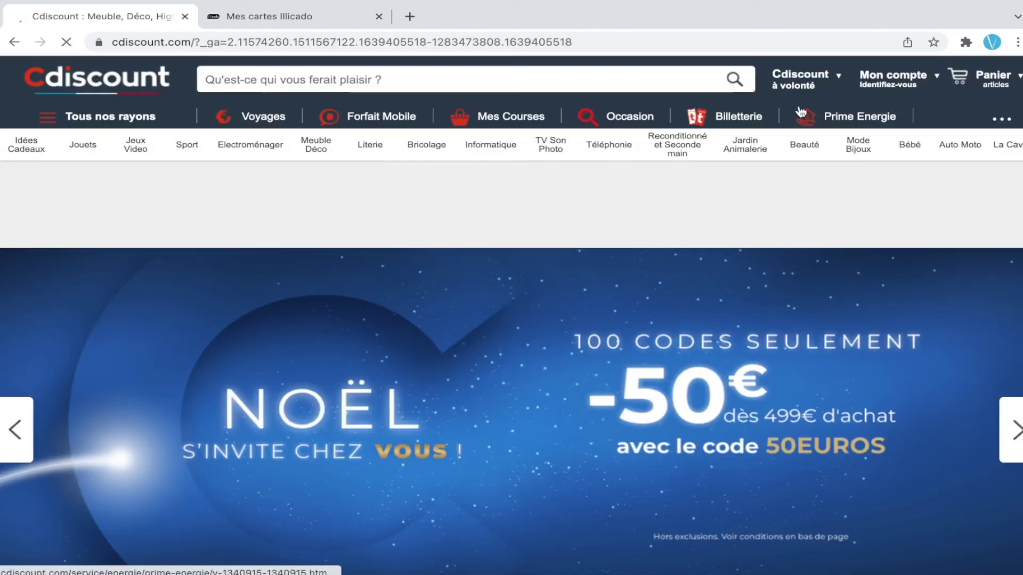
Step: Switch to the Illicado cards page and check the remaining balance of the gift card valid until 31 December 2022
left_click(307, 21)
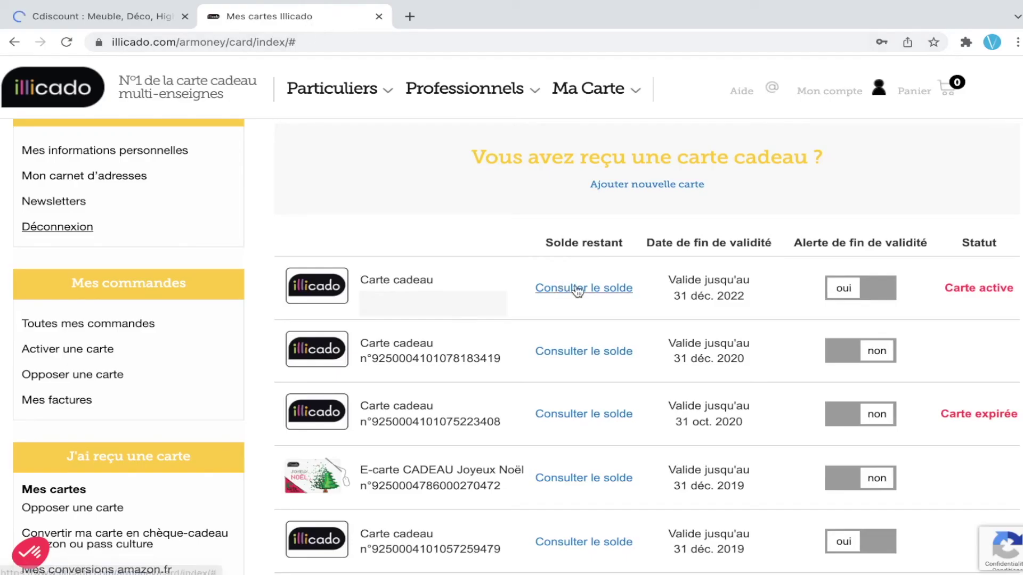
left_click(579, 289)
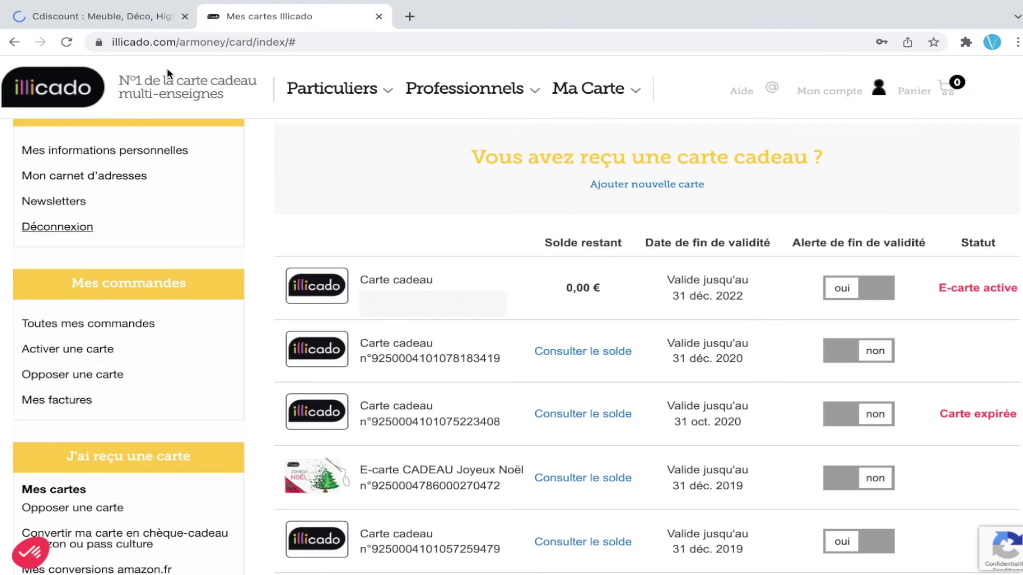
Step: Return to Cdiscount, view the account's purchase vouchers and refunds, and check the first voucher's expiry date
left_click(136, 21)
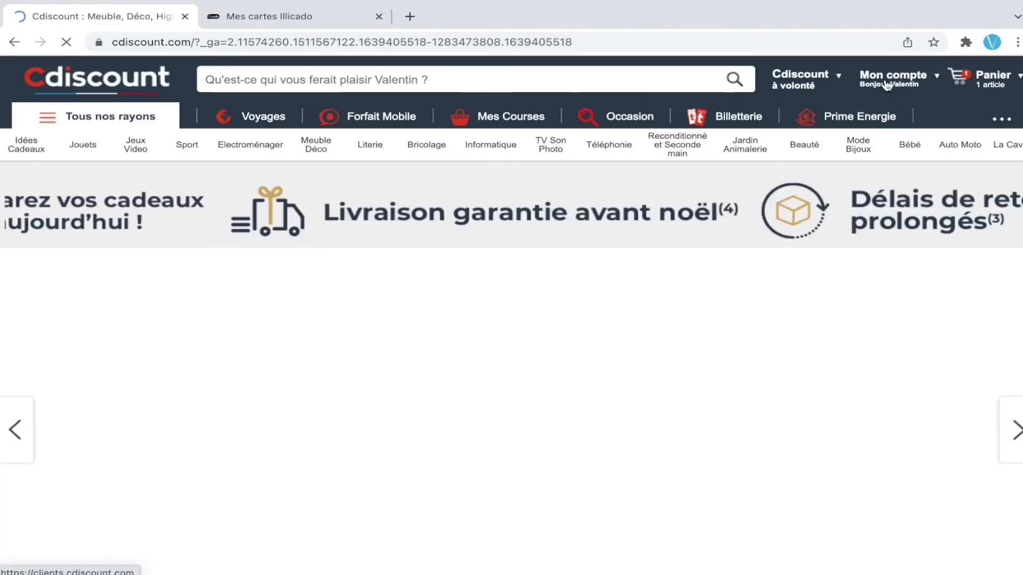
mouse_move(891, 86)
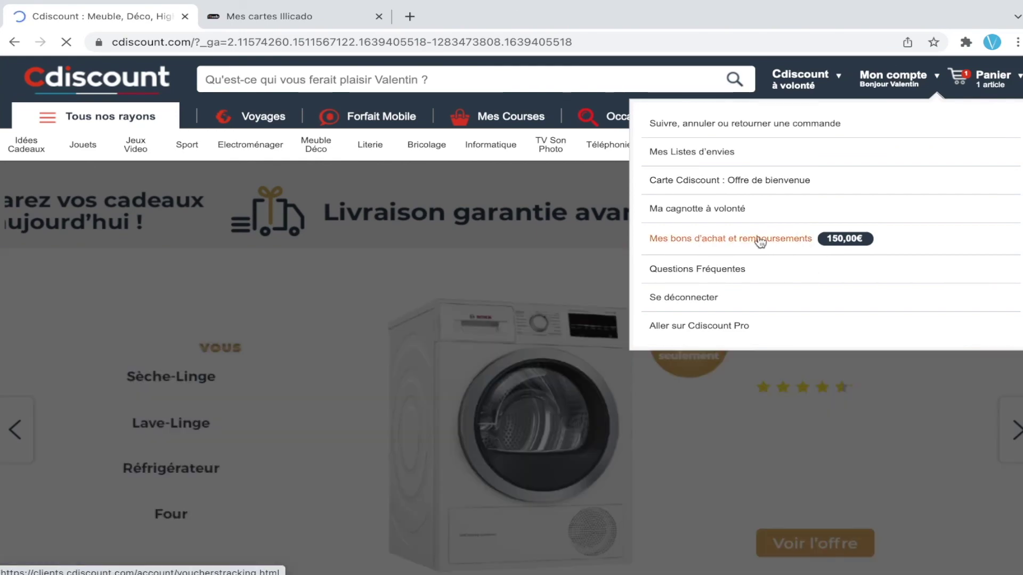
left_click(759, 239)
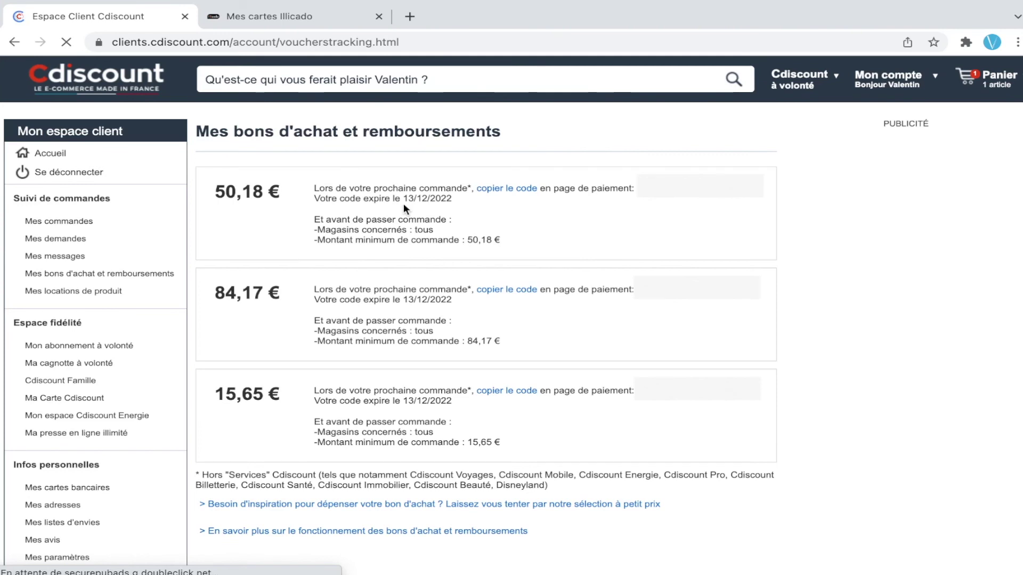
left_click_drag(404, 198, 436, 199)
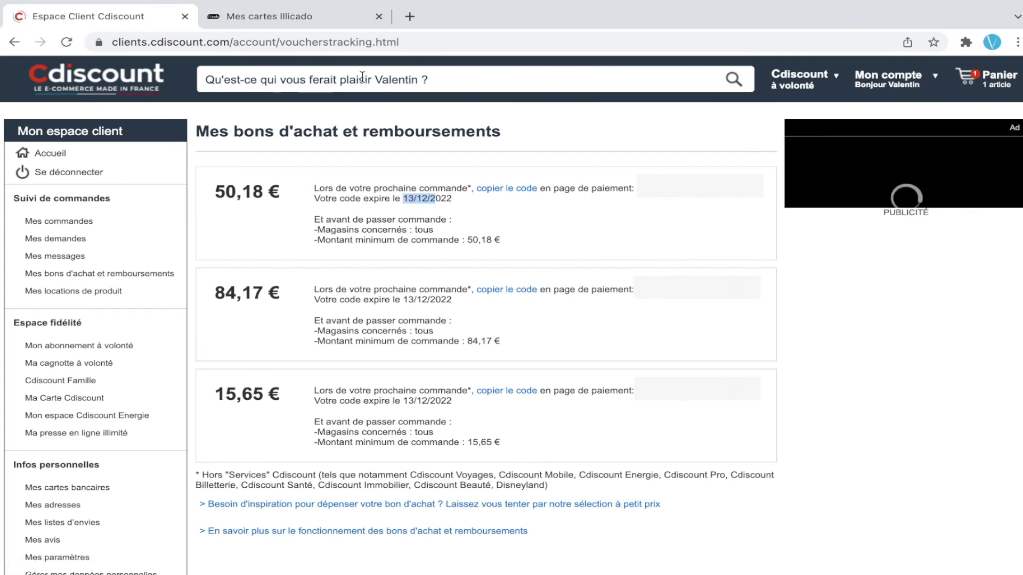
left_click(344, 232)
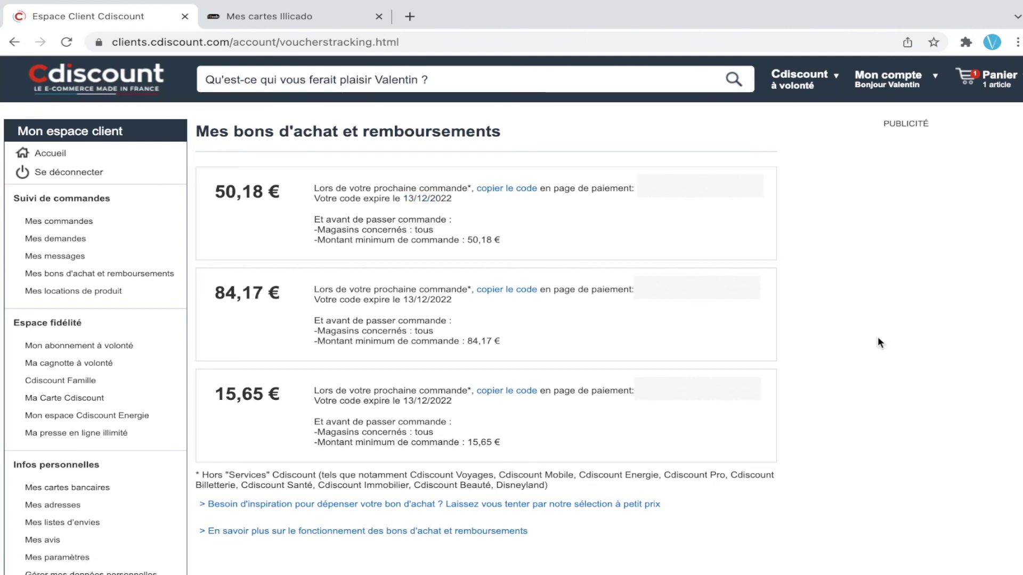